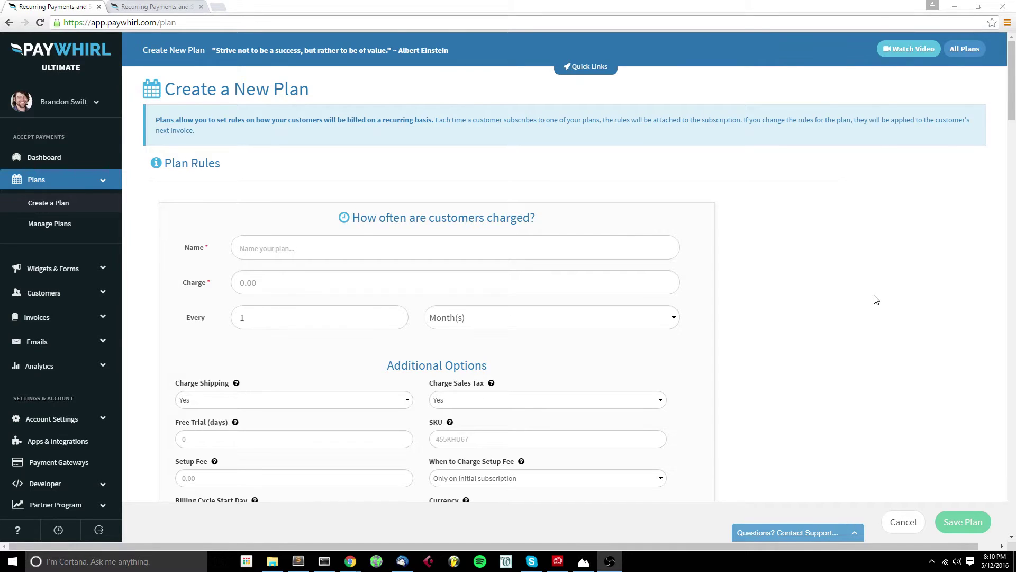
Step: Name the new plan Super Monthly Plan and set its charge to 20, keeping the billing interval in months
{"action": "scroll", "coordinate": [873, 297], "scroll_direction": "down", "scroll_amount": 1}
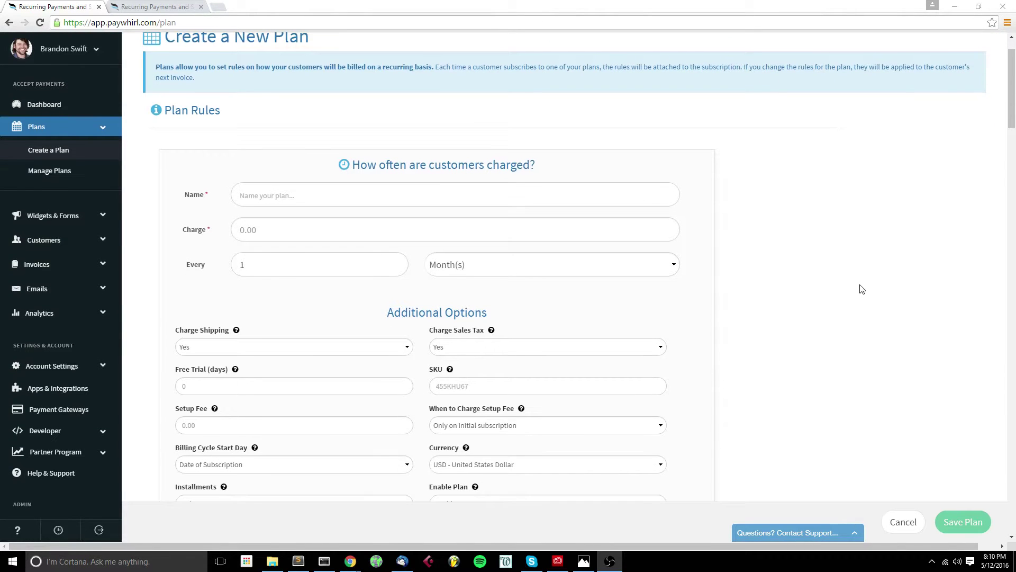
{"action": "left_click", "coordinate": [270, 196]}
{"action": "type", "text": "Sup"}
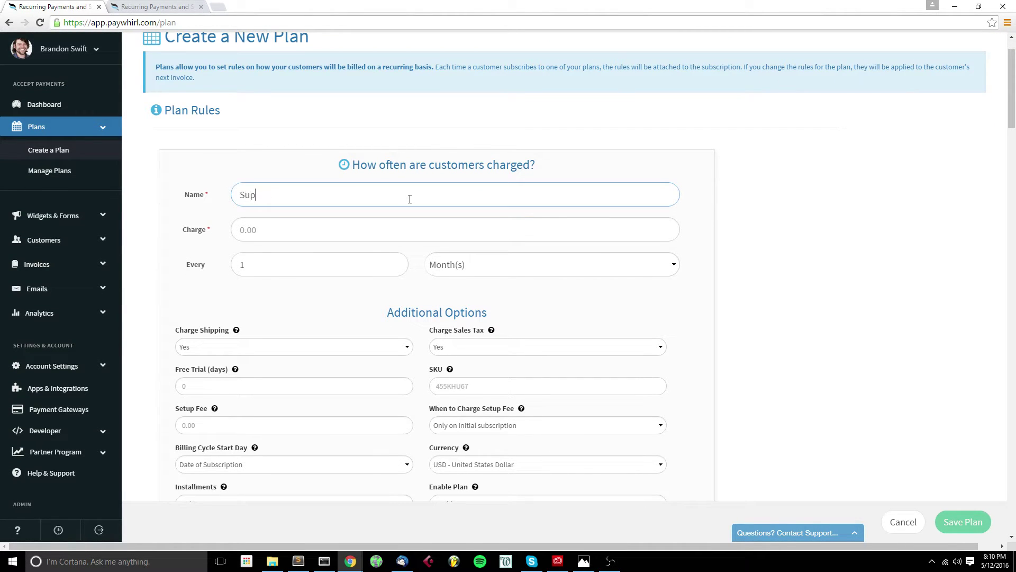
{"action": "type", "text": "er Monthly Plan"}
{"action": "left_click", "coordinate": [294, 235]}
{"action": "type", "text": "20"}
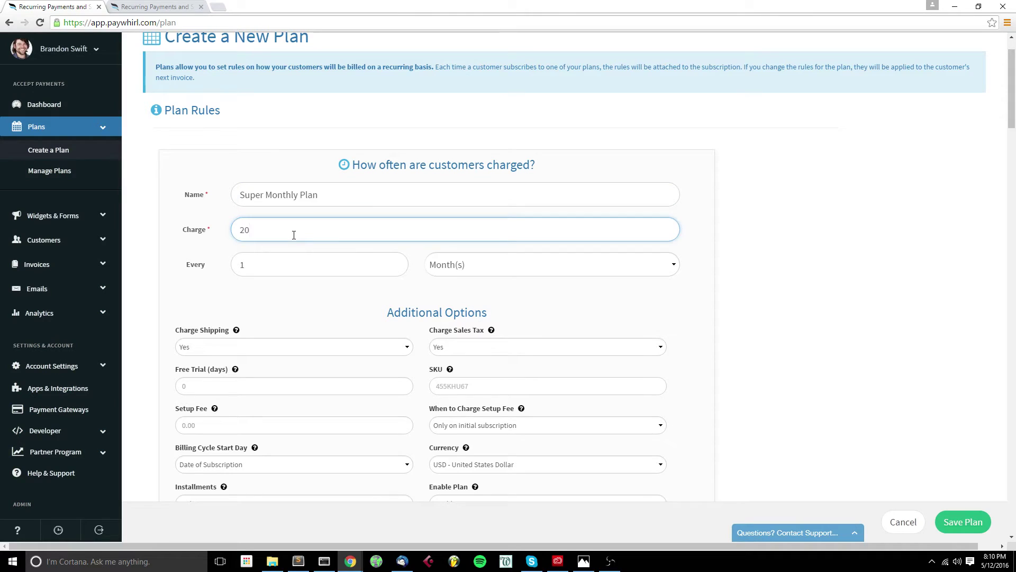
{"action": "left_click", "coordinate": [472, 287]}
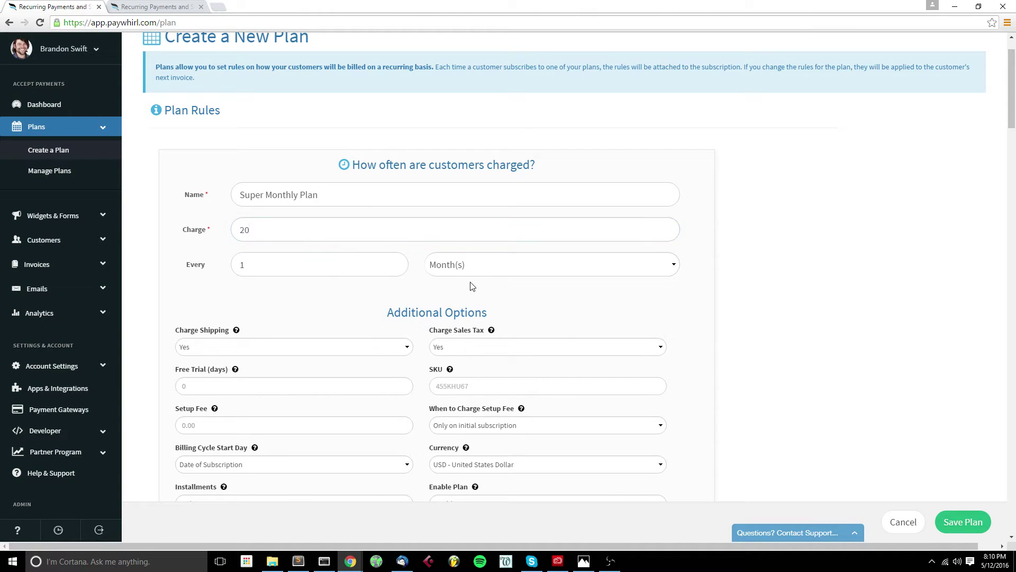
{"action": "left_click", "coordinate": [465, 267]}
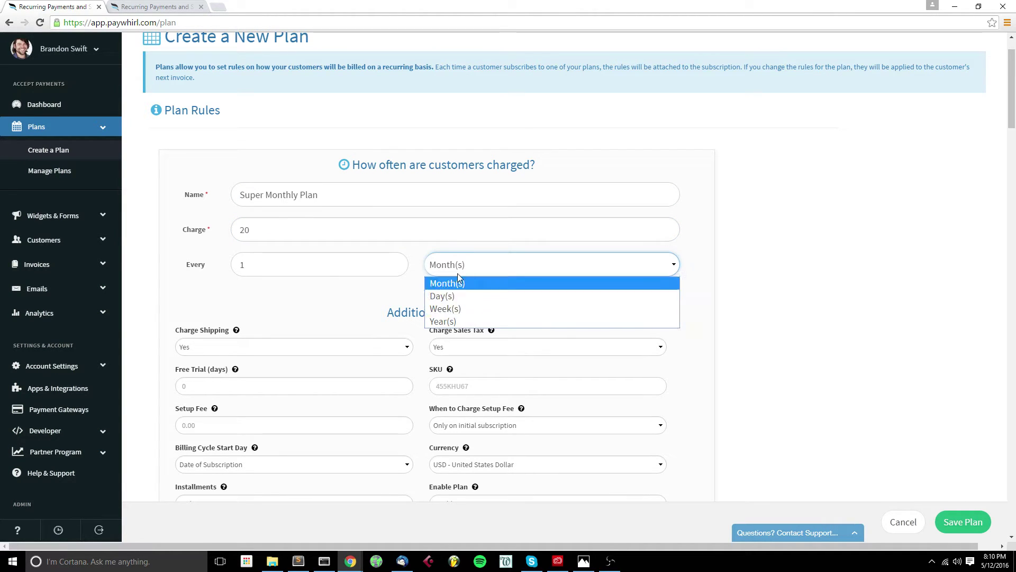
{"action": "left_click", "coordinate": [421, 286]}
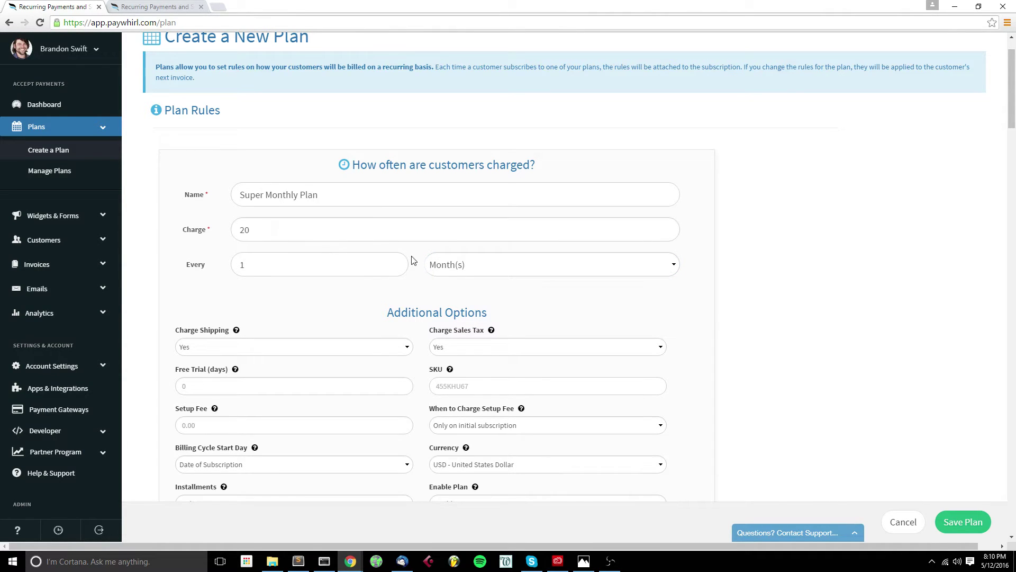
Step: Give the plan a free trial of 14 days and set its SKU to 4554565
{"action": "scroll", "coordinate": [422, 280], "scroll_direction": "down", "scroll_amount": 3}
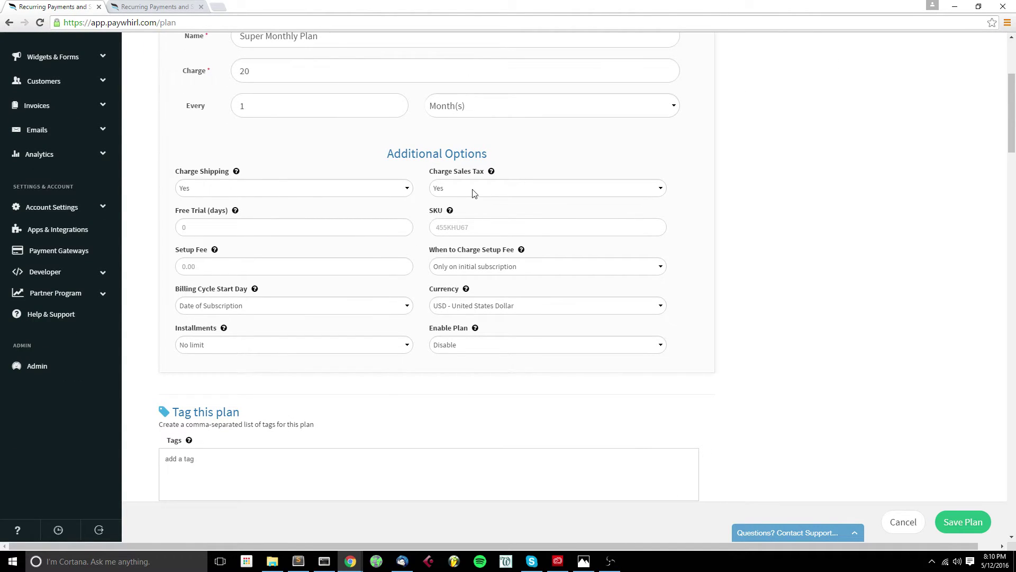
{"action": "left_click", "coordinate": [199, 229]}
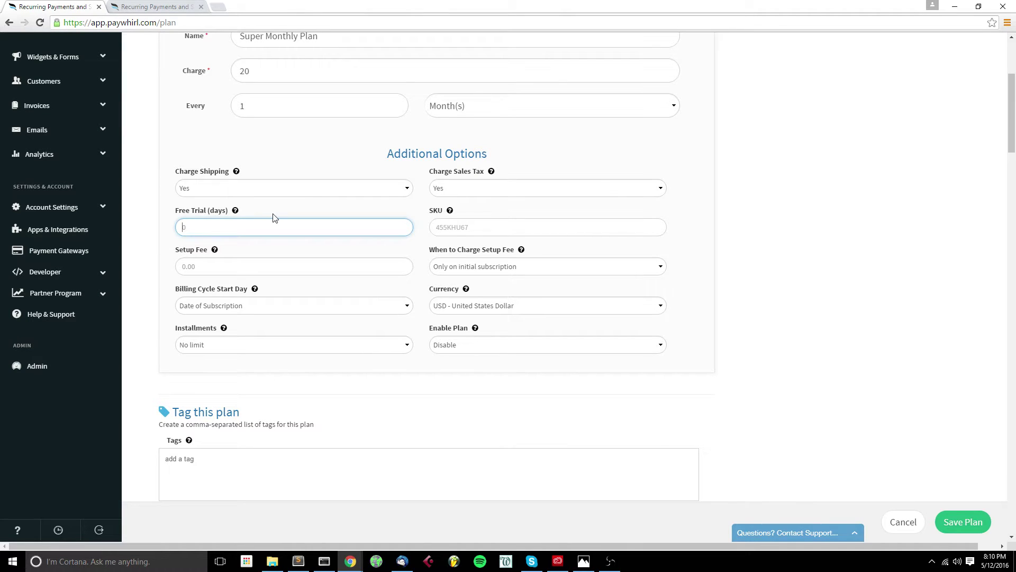
{"action": "type", "text": "14"}
{"action": "left_click", "coordinate": [479, 227]}
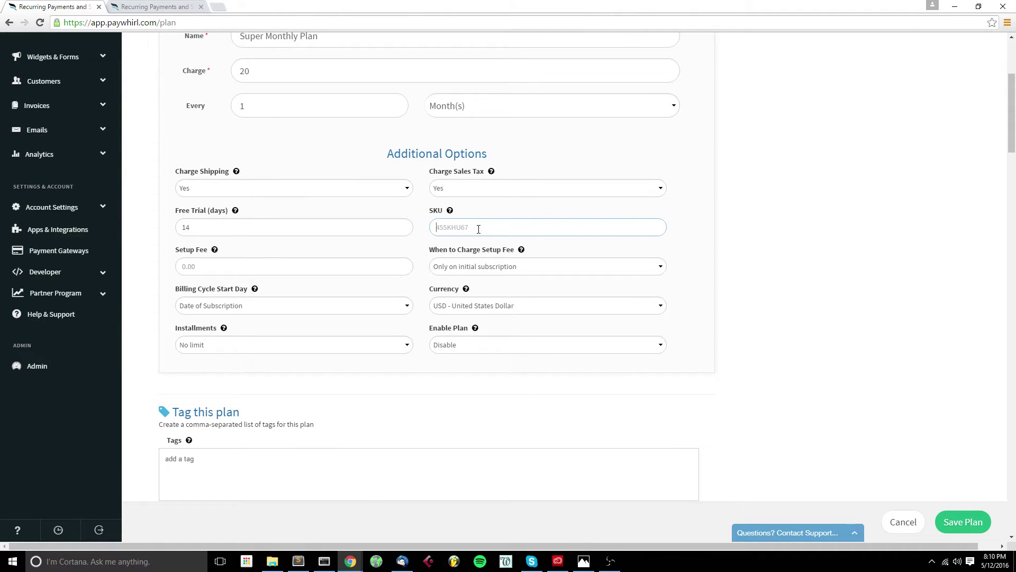
{"action": "type", "text": "4554565"}
Step: Set the plan's setup fee to 5
{"action": "left_click", "coordinate": [226, 265]}
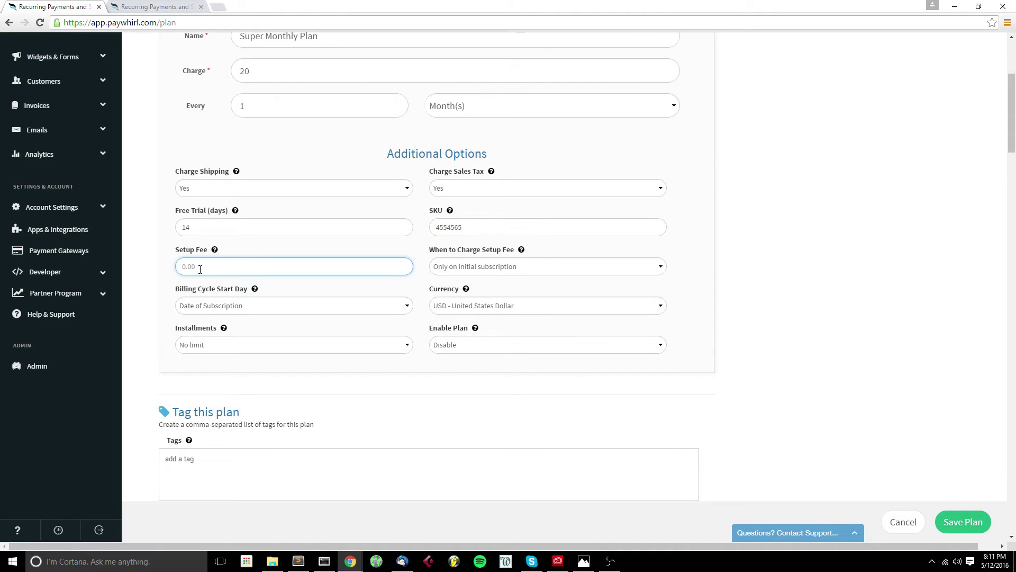
{"action": "type", "text": "5"}
{"action": "left_click", "coordinate": [253, 252]}
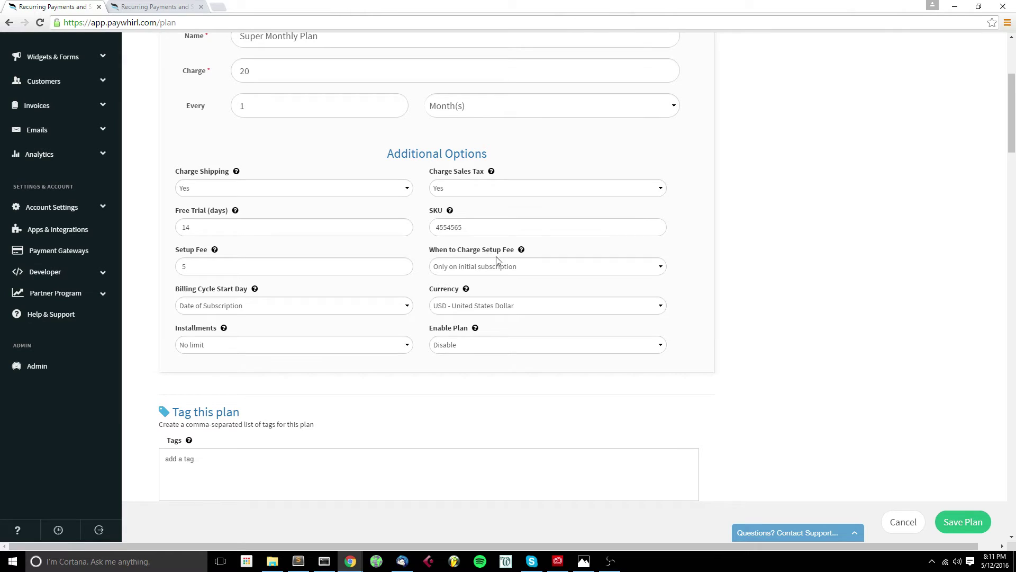
Step: Try charging the setup fee every time the customer subscribes (chained plans), and restore it to only on initial subscription
{"action": "left_click", "coordinate": [522, 266]}
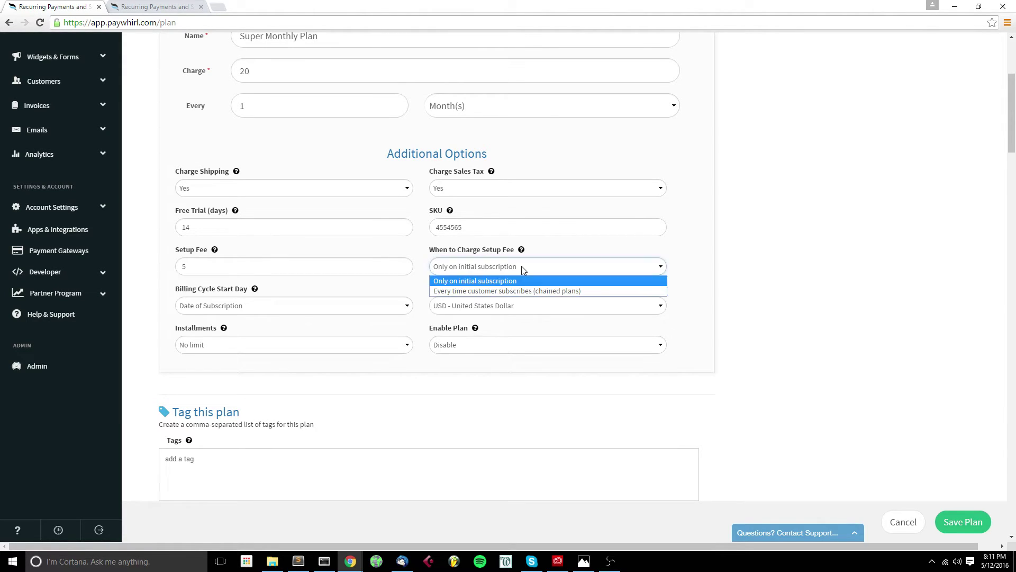
{"action": "left_click", "coordinate": [464, 294]}
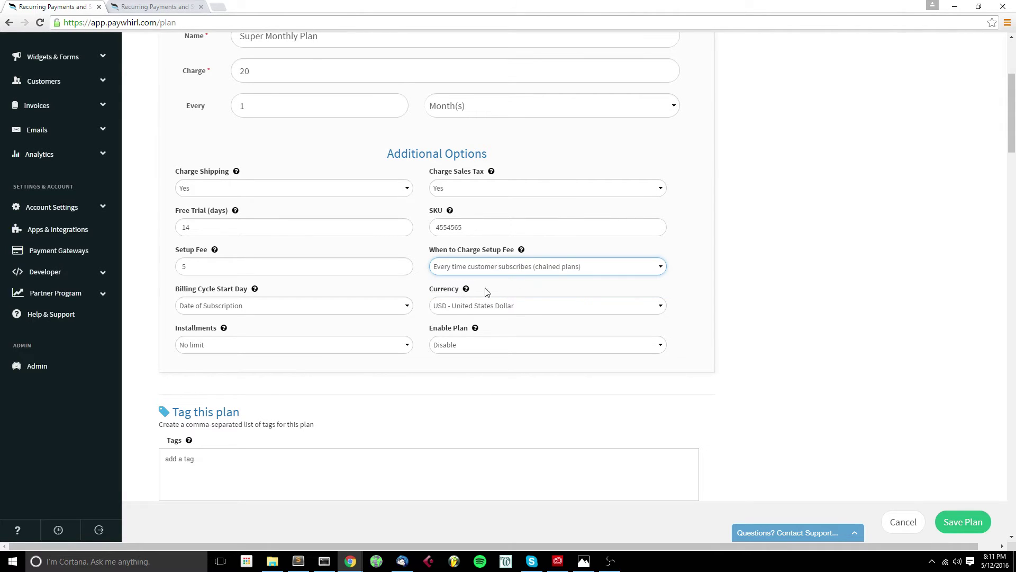
{"action": "left_click", "coordinate": [516, 271]}
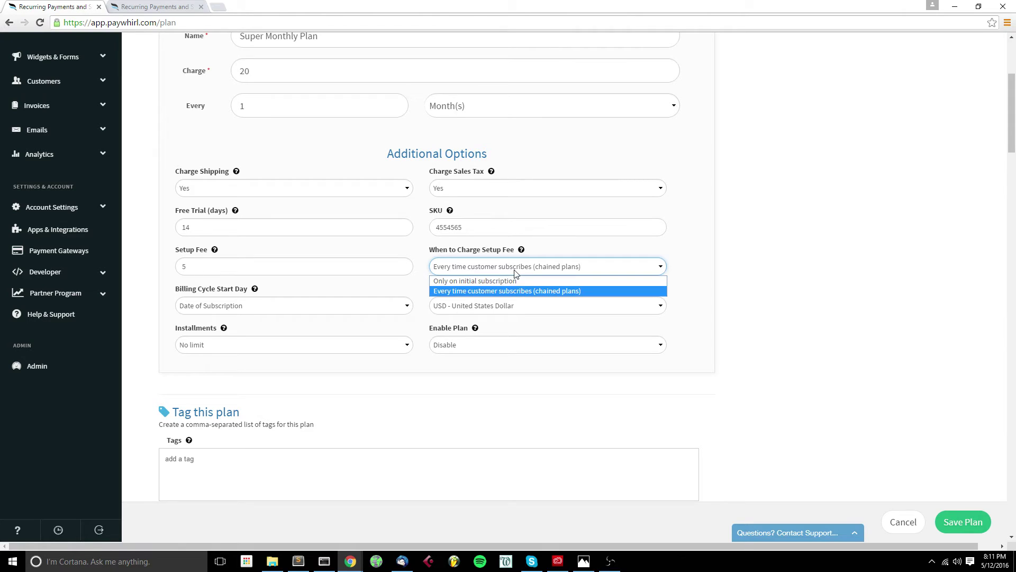
{"action": "left_click", "coordinate": [503, 284]}
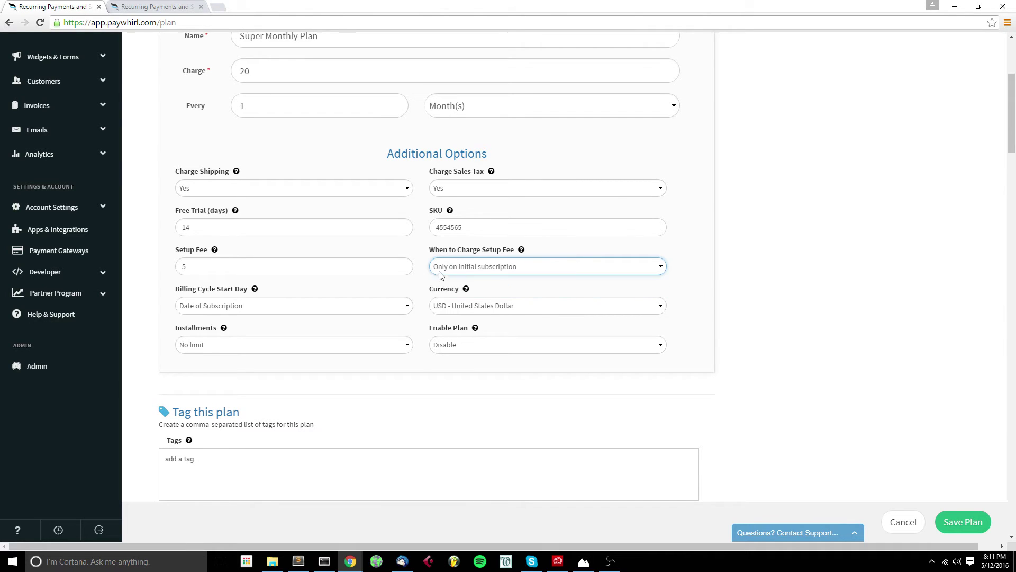
{"action": "left_click", "coordinate": [500, 290]}
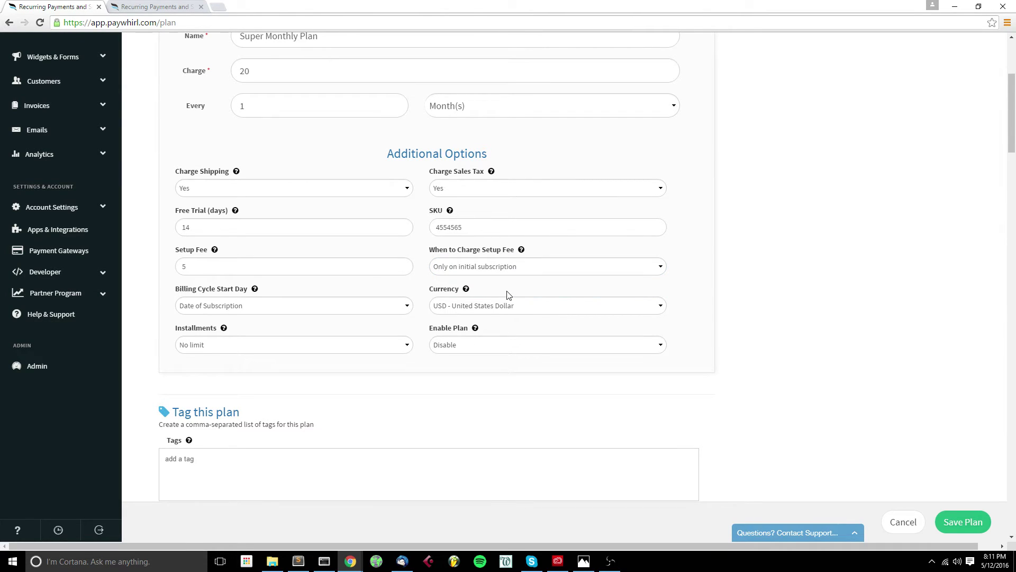
Step: Try 15 as the billing cycle start day, and return the setting to Date of Subscription
{"action": "left_click", "coordinate": [295, 306]}
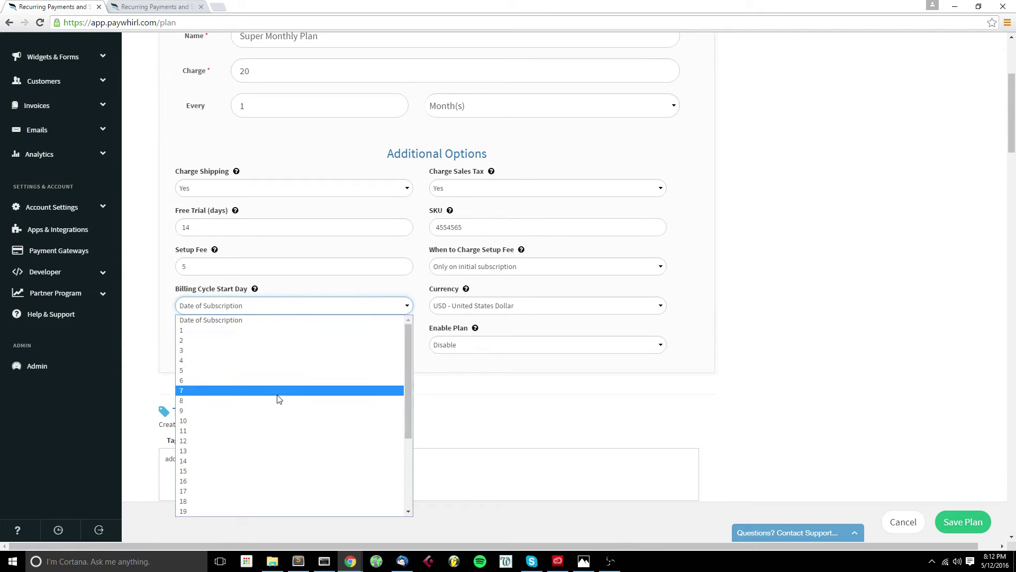
{"action": "left_click", "coordinate": [243, 475]}
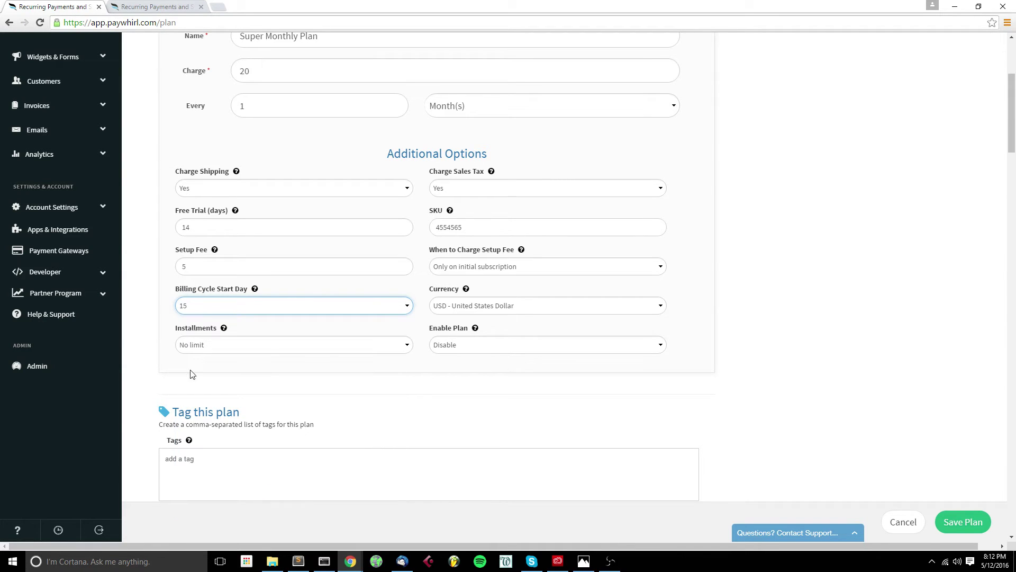
{"action": "left_click", "coordinate": [198, 310]}
{"action": "left_click", "coordinate": [202, 320]}
{"action": "left_click", "coordinate": [297, 321]}
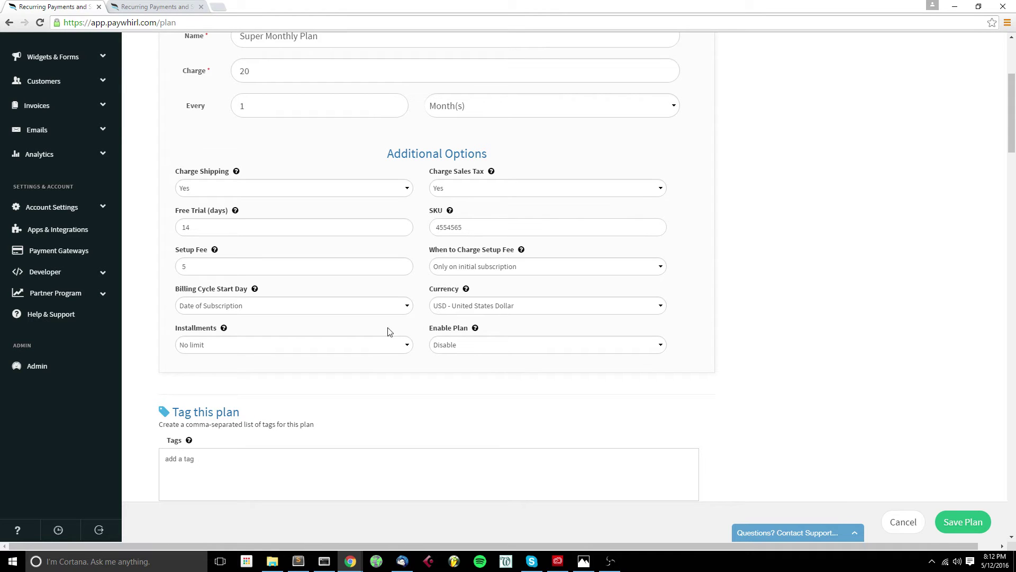
Step: Limit installments to 3 payments and subscribe the customer to Weekly Basic Plan after the last installment
{"action": "left_click", "coordinate": [210, 349]}
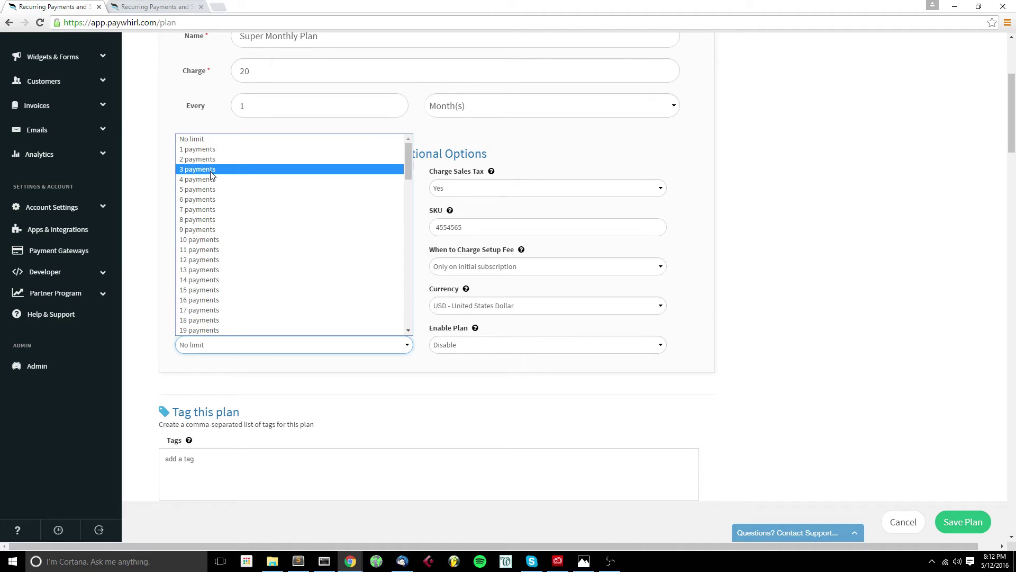
{"action": "left_click", "coordinate": [211, 171]}
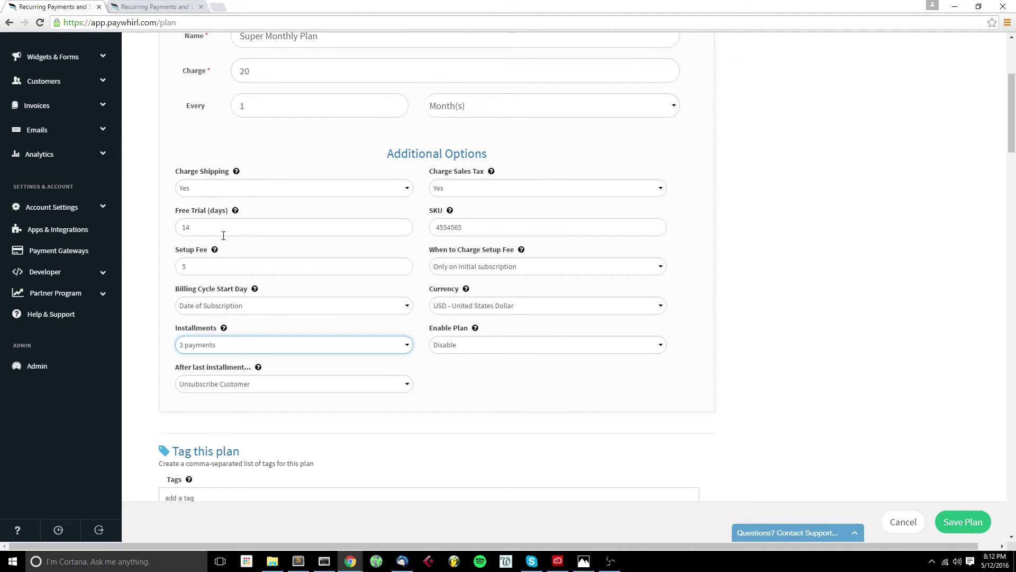
{"action": "left_click", "coordinate": [257, 384]}
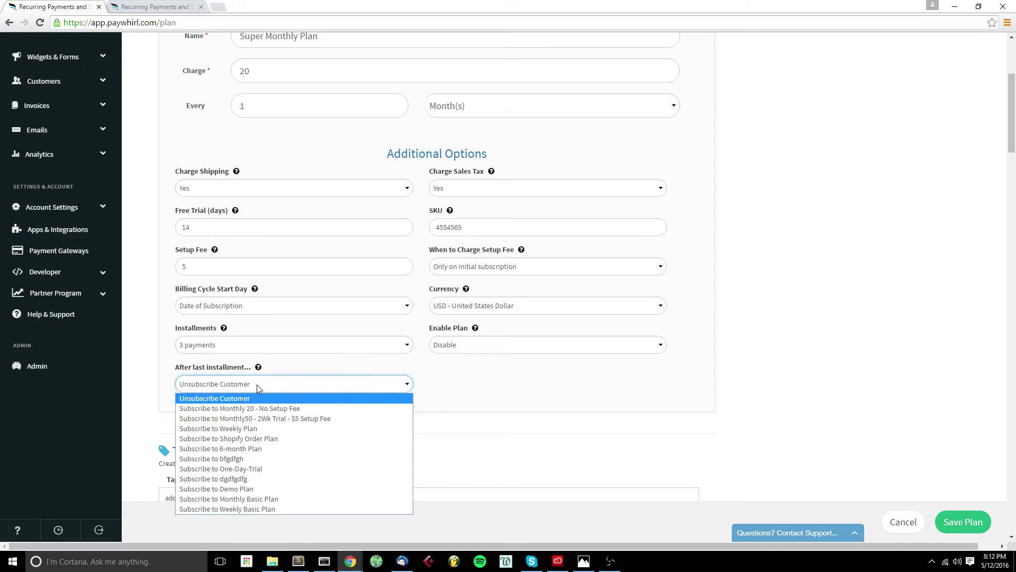
{"action": "left_click", "coordinate": [251, 508]}
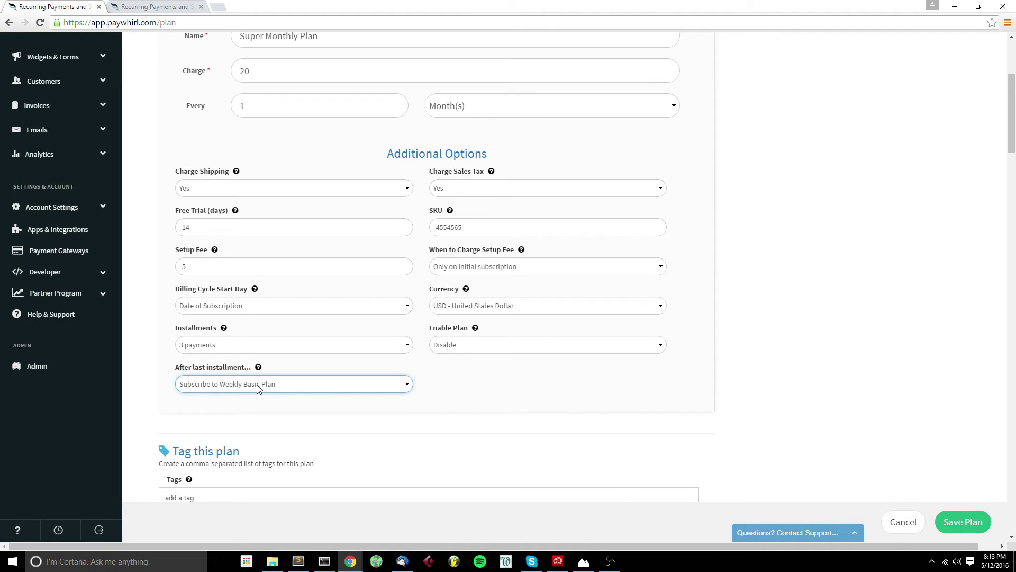
Step: Set the plan's installments back to No limit
{"action": "left_click", "coordinate": [214, 347]}
{"action": "left_click", "coordinate": [204, 138]}
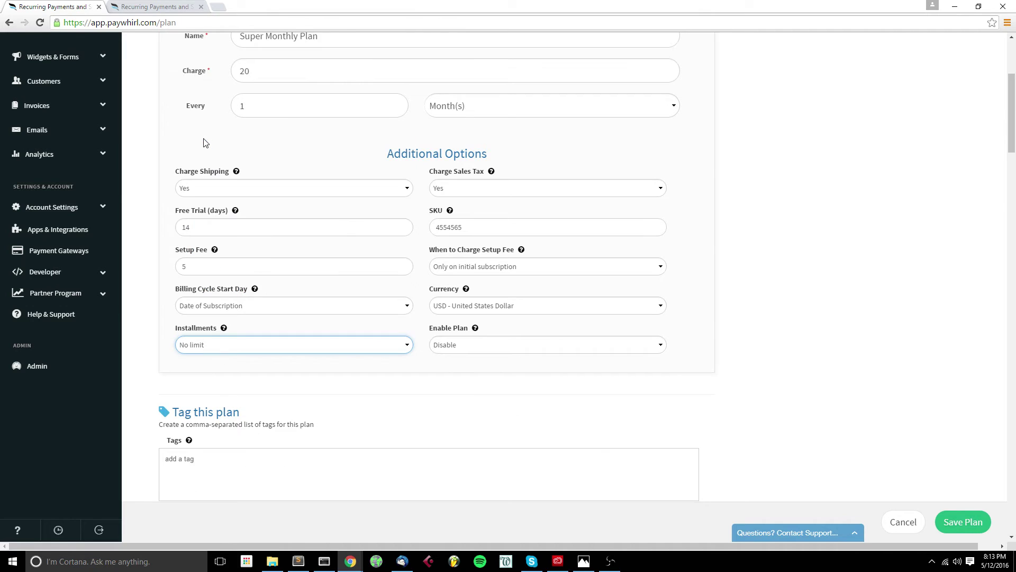
{"action": "left_click", "coordinate": [229, 368]}
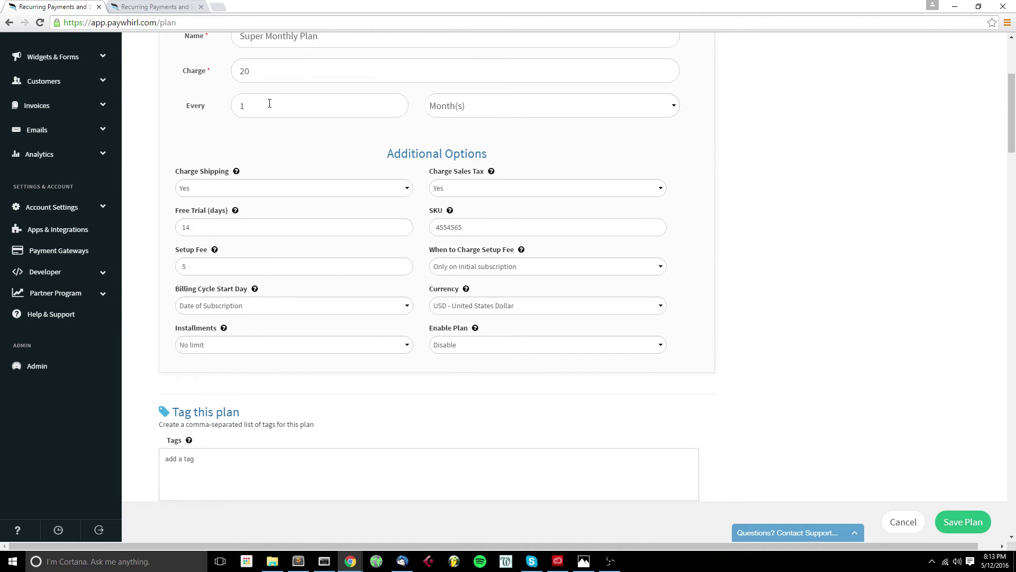
Step: Set the plan's status to Enable
{"action": "left_click", "coordinate": [467, 348]}
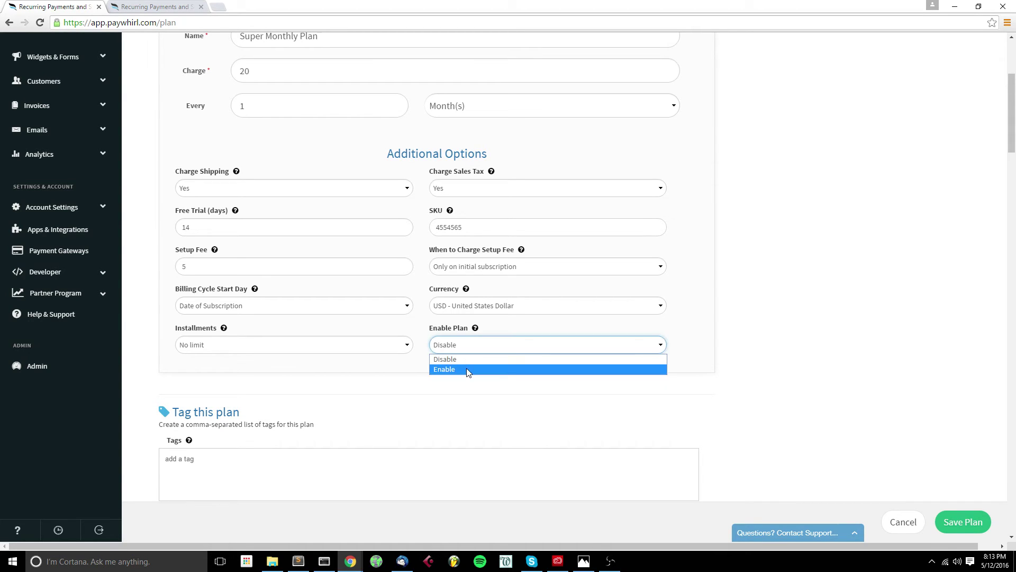
{"action": "left_click", "coordinate": [466, 368]}
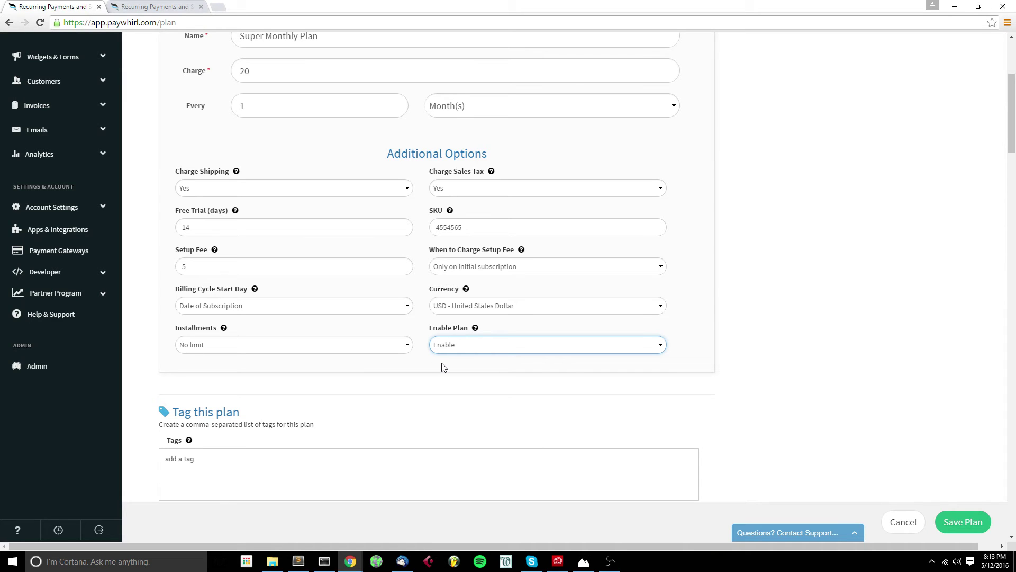
{"action": "left_click", "coordinate": [443, 367]}
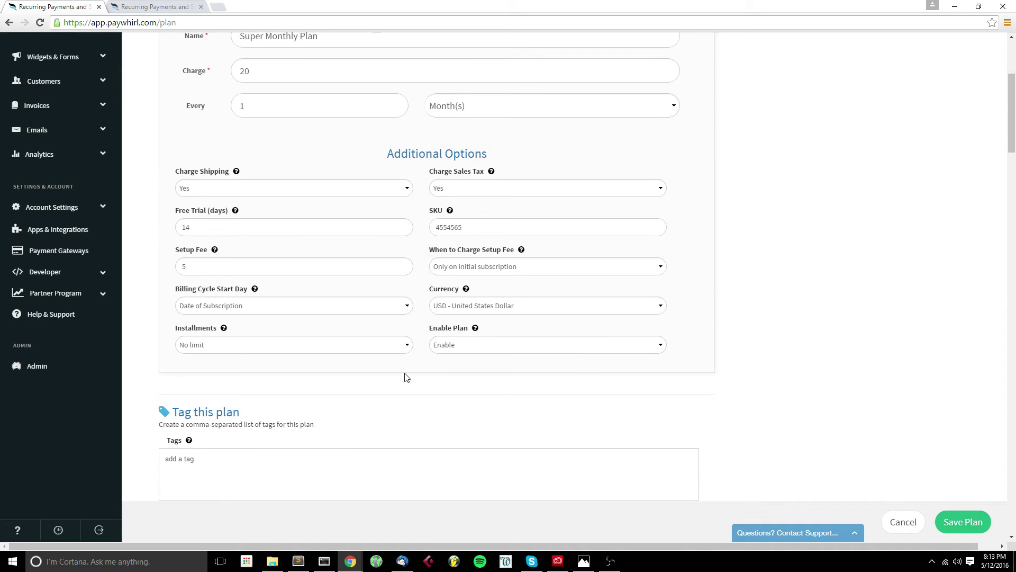
Step: Add the tags international, demo, plan and monthly to the plan
{"action": "scroll", "coordinate": [406, 376], "scroll_direction": "down", "scroll_amount": 3}
{"action": "scroll", "coordinate": [405, 377], "scroll_direction": "down", "scroll_amount": 1}
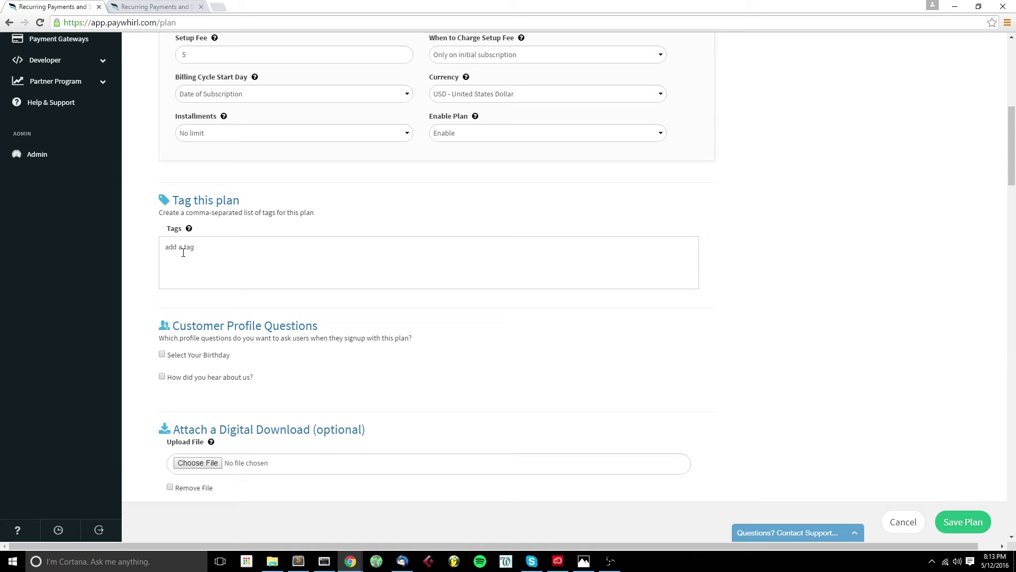
{"action": "left_click", "coordinate": [183, 253]}
{"action": "type", "text": "international"}
{"action": "key", "text": "Return"}
{"action": "type", "text": "demo"}
{"action": "key", "text": "comma"}
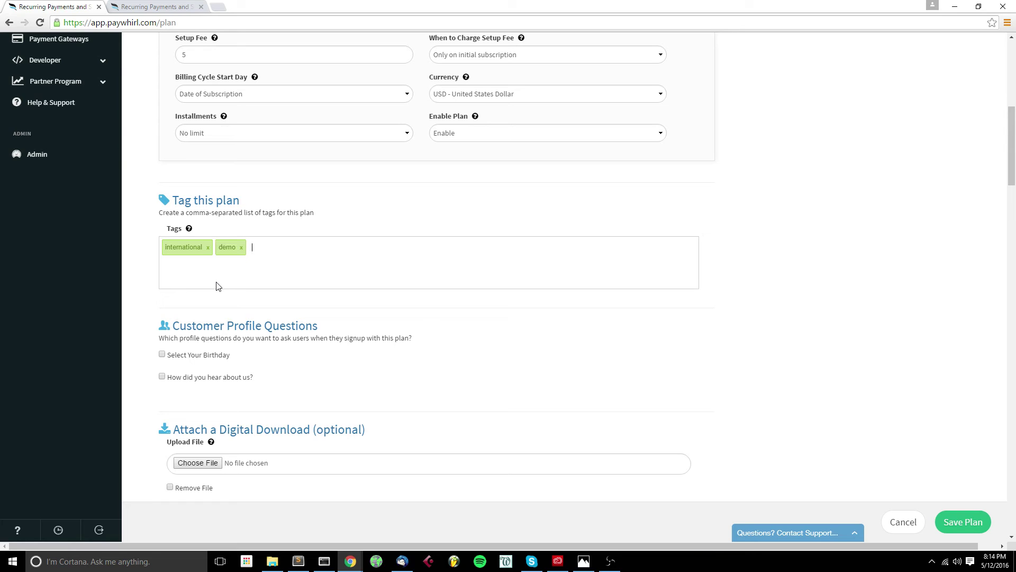
{"action": "type", "text": "plan"}
{"action": "key", "text": "comma"}
{"action": "type", "text": "monthly"}
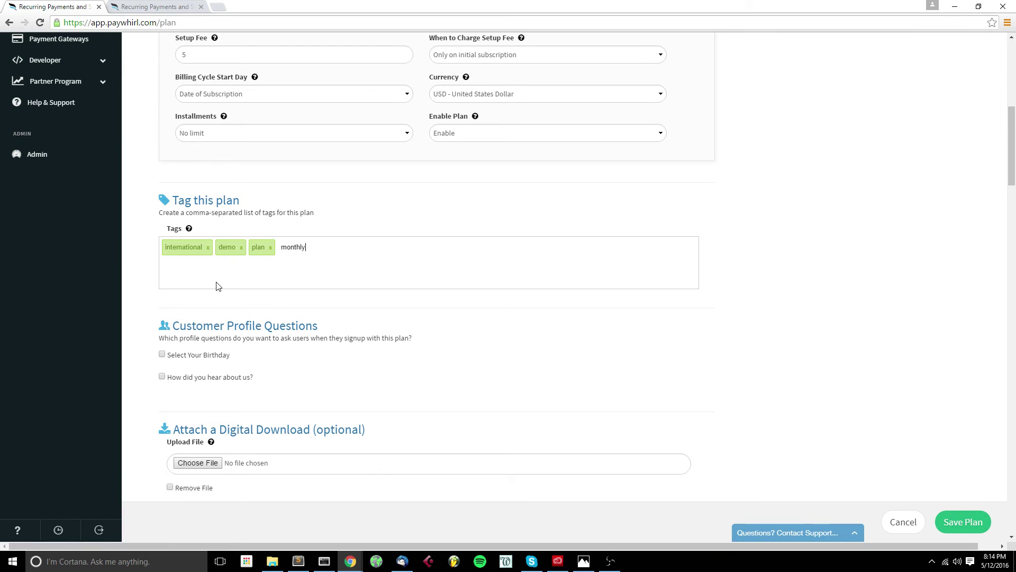
{"action": "key", "text": "comma"}
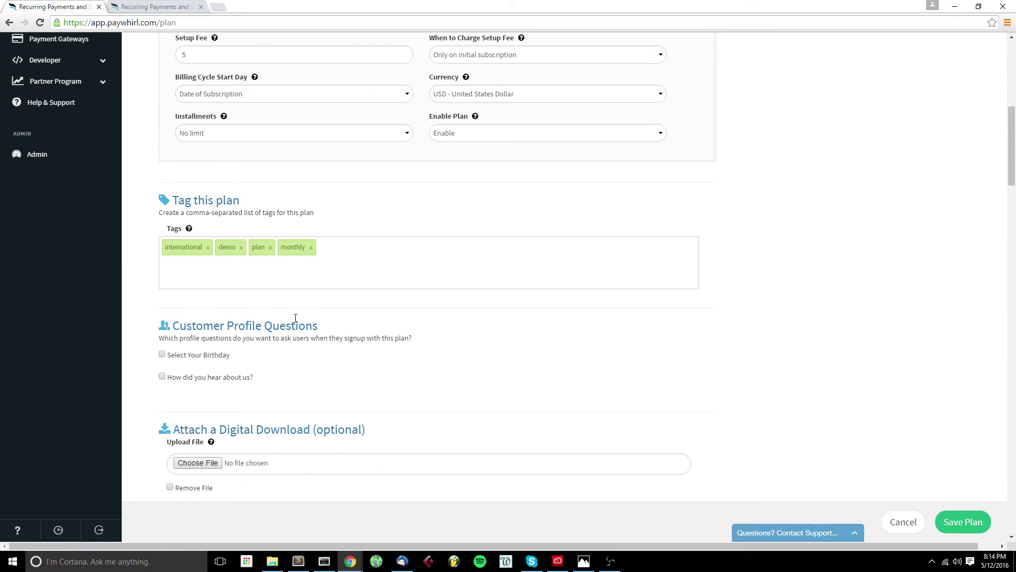
Step: Include the customer profile questions "How did you hear about us?" and "Select Your Birthday" in the plan's signup
{"action": "scroll", "coordinate": [302, 313], "scroll_direction": "down", "scroll_amount": 1}
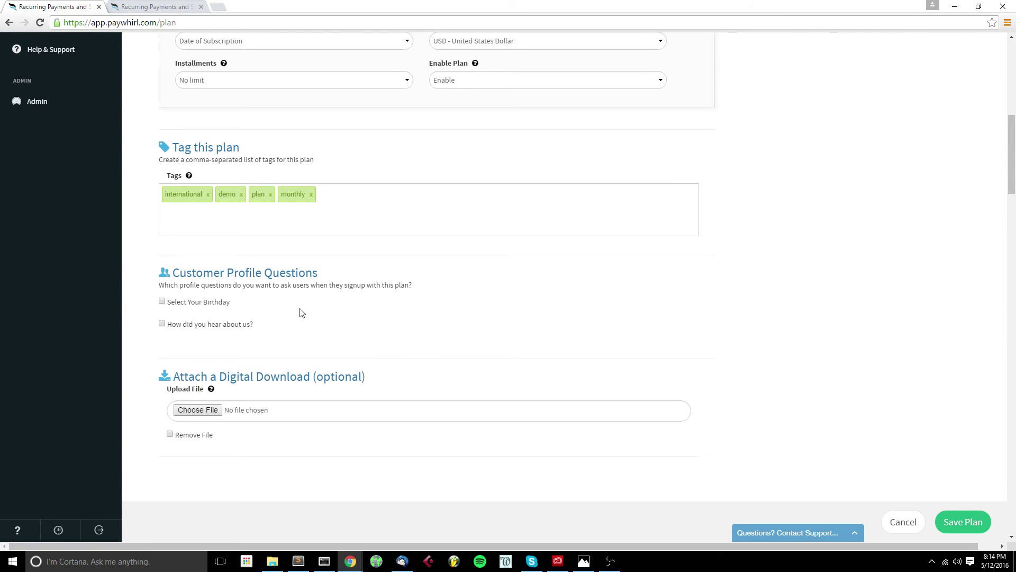
{"action": "scroll", "coordinate": [186, 307], "scroll_direction": "down", "scroll_amount": 1}
{"action": "scroll", "coordinate": [192, 279], "scroll_direction": "up", "scroll_amount": 1}
{"action": "scroll", "coordinate": [193, 289], "scroll_direction": "down", "scroll_amount": 1}
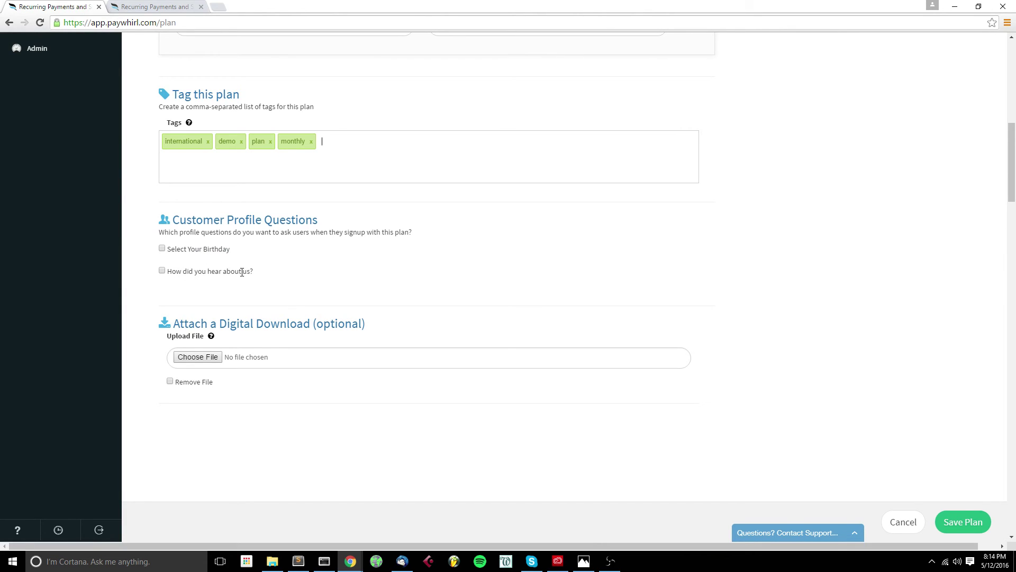
{"action": "left_click", "coordinate": [162, 270]}
{"action": "left_click", "coordinate": [162, 248]}
{"action": "scroll", "coordinate": [288, 408], "scroll_direction": "down", "scroll_amount": 1}
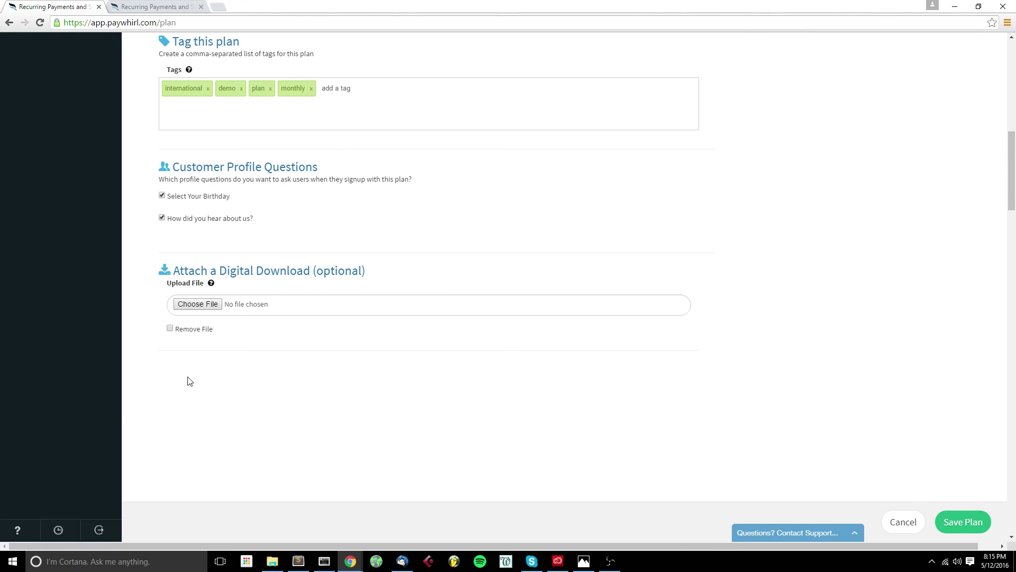
Step: Save the new plan without attaching a digital download
{"action": "scroll", "coordinate": [189, 381], "scroll_direction": "down", "scroll_amount": 1}
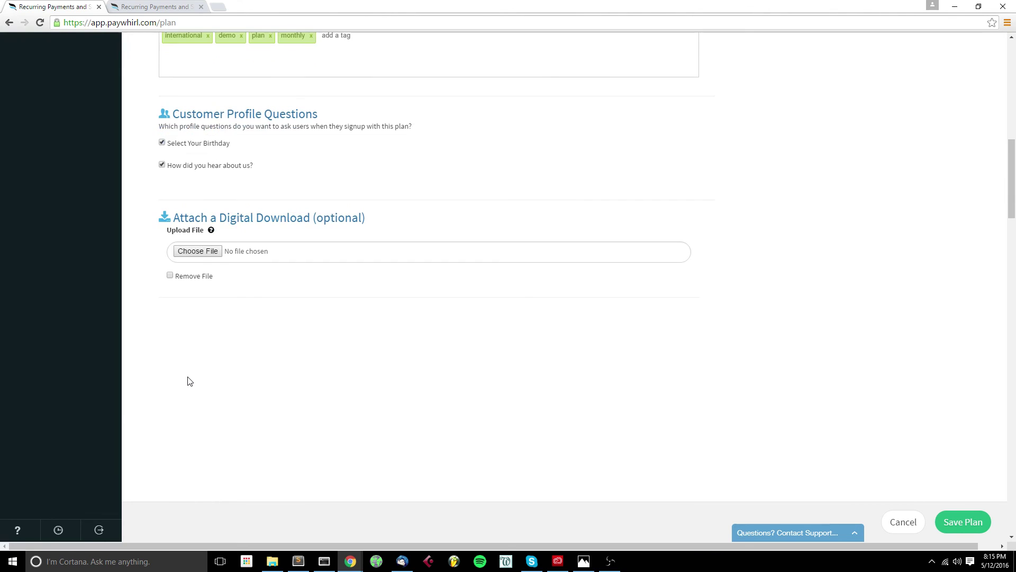
{"action": "scroll", "coordinate": [190, 381], "scroll_direction": "up", "scroll_amount": 1}
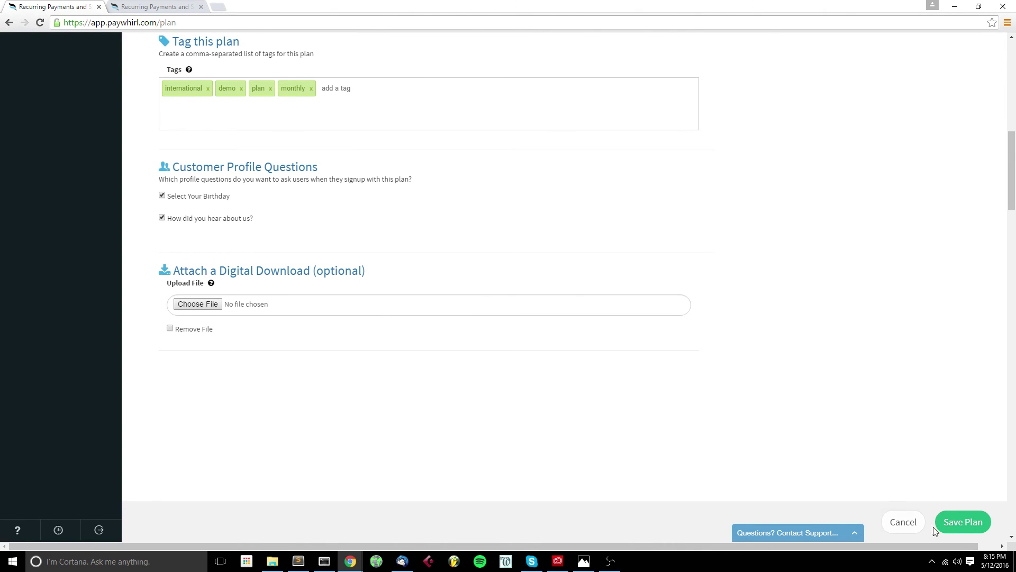
{"action": "left_click", "coordinate": [961, 523]}
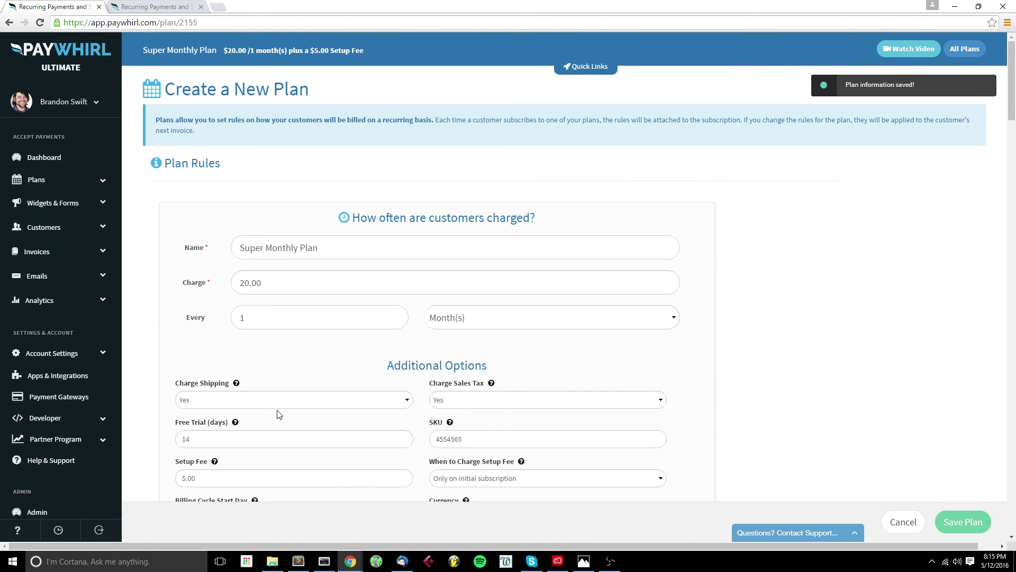
Step: Open the plan management list and look through it for the Super Monthly Plan
{"action": "left_click", "coordinate": [71, 183]}
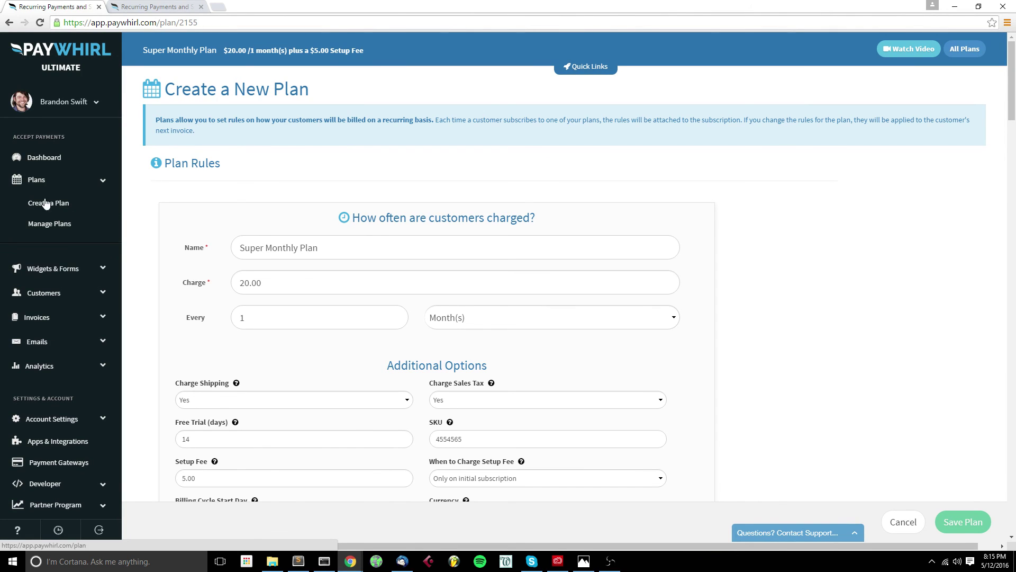
{"action": "left_click", "coordinate": [48, 224]}
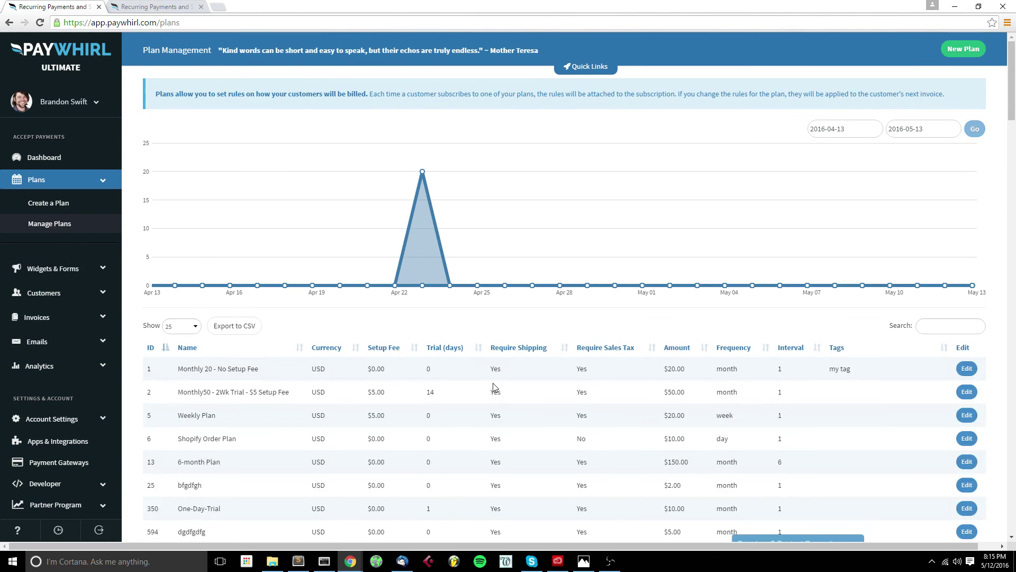
{"action": "scroll", "coordinate": [494, 383], "scroll_direction": "down", "scroll_amount": 3}
{"action": "scroll", "coordinate": [494, 383], "scroll_direction": "down", "scroll_amount": 1}
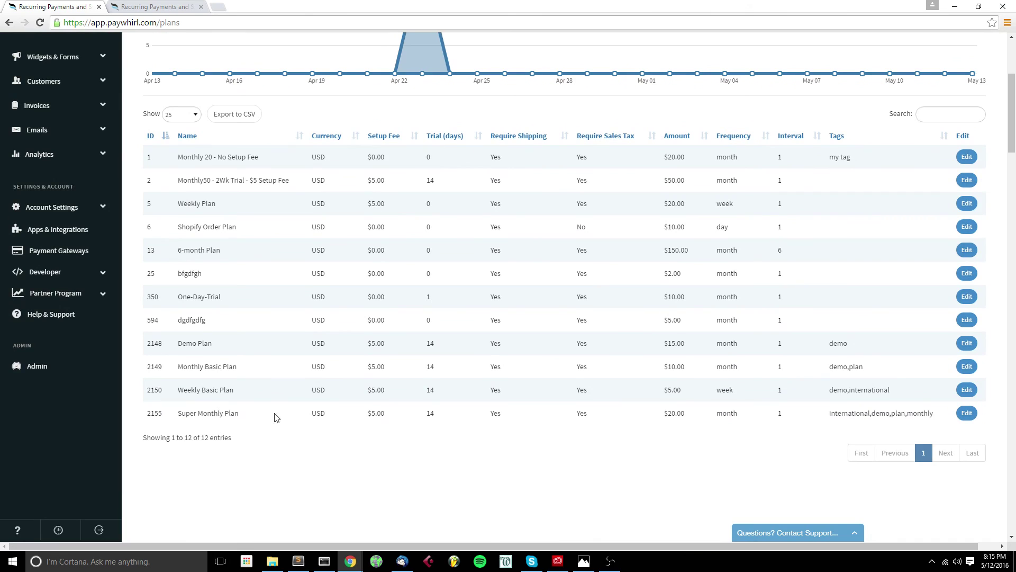
Step: Filter the plan list by "internati" and open the Super Monthly Plan for editing
{"action": "left_click", "coordinate": [926, 112]}
{"action": "type", "text": "internati"}
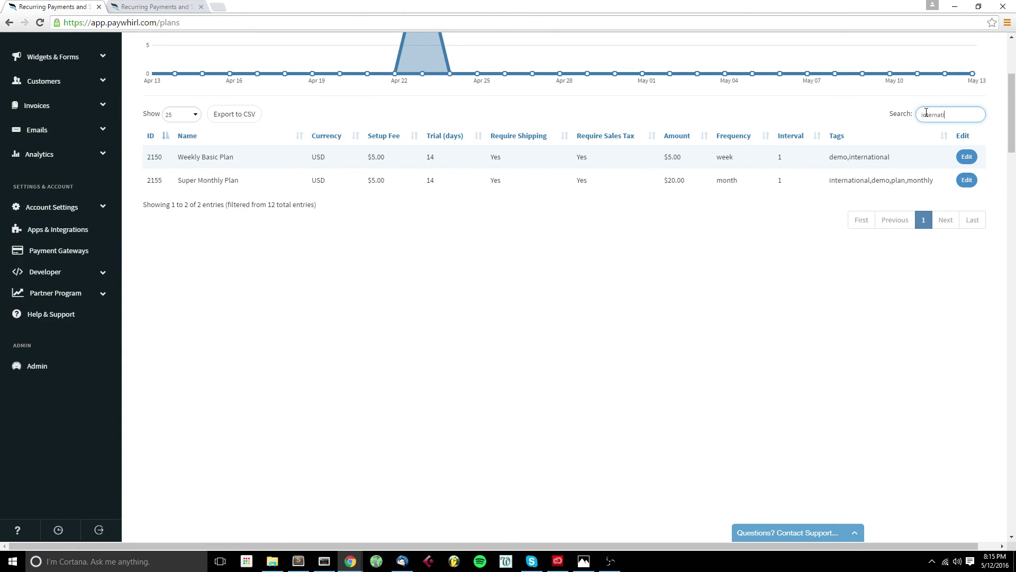
{"action": "left_click", "coordinate": [967, 181]}
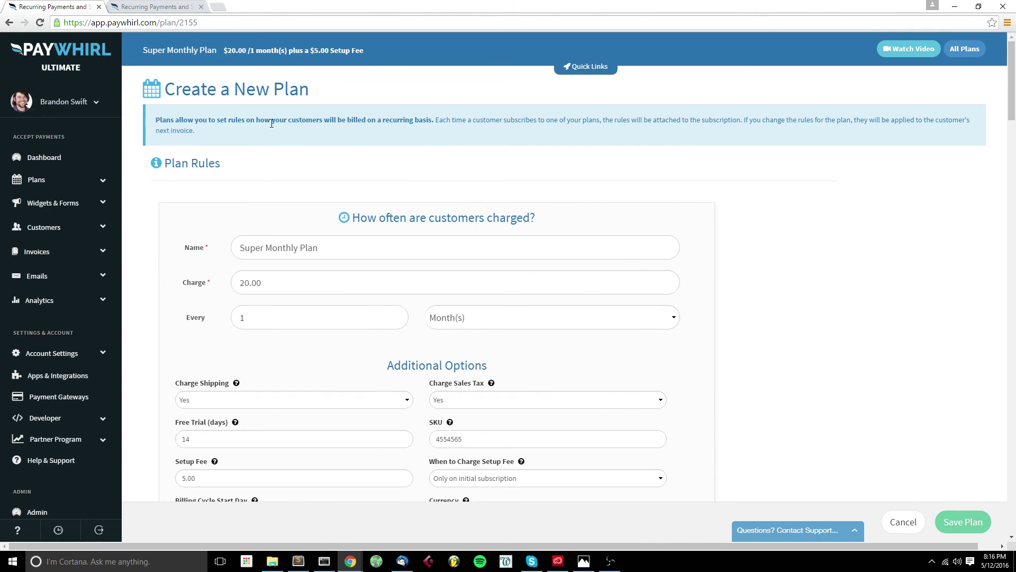